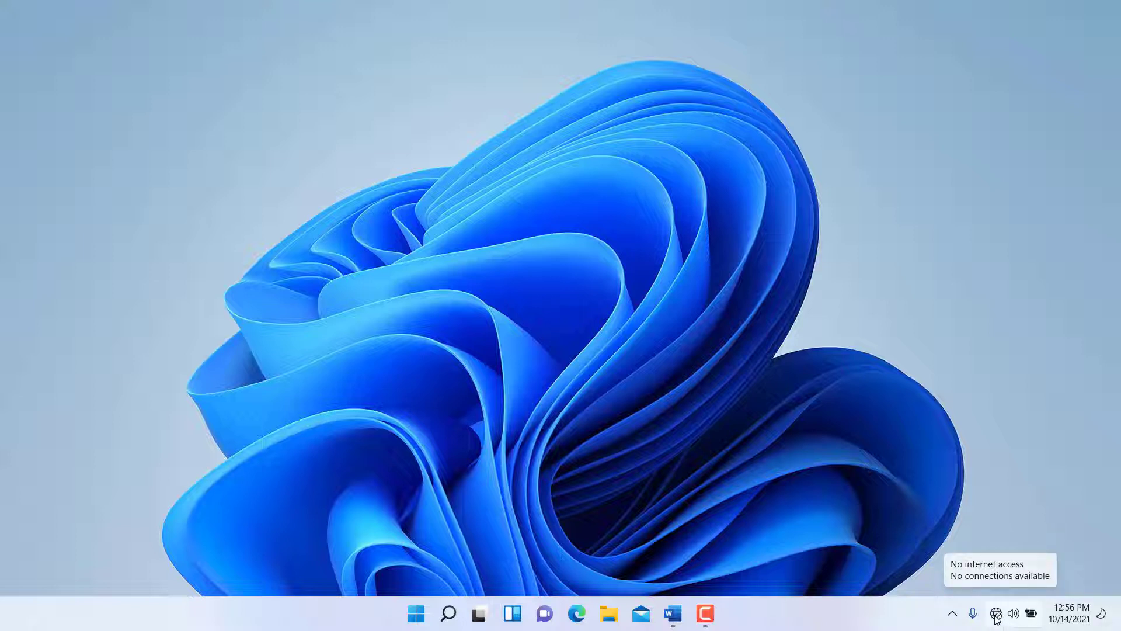
# Turn Wi-Fi on from the Quick Settings panel.
pyautogui.click(1025, 618)
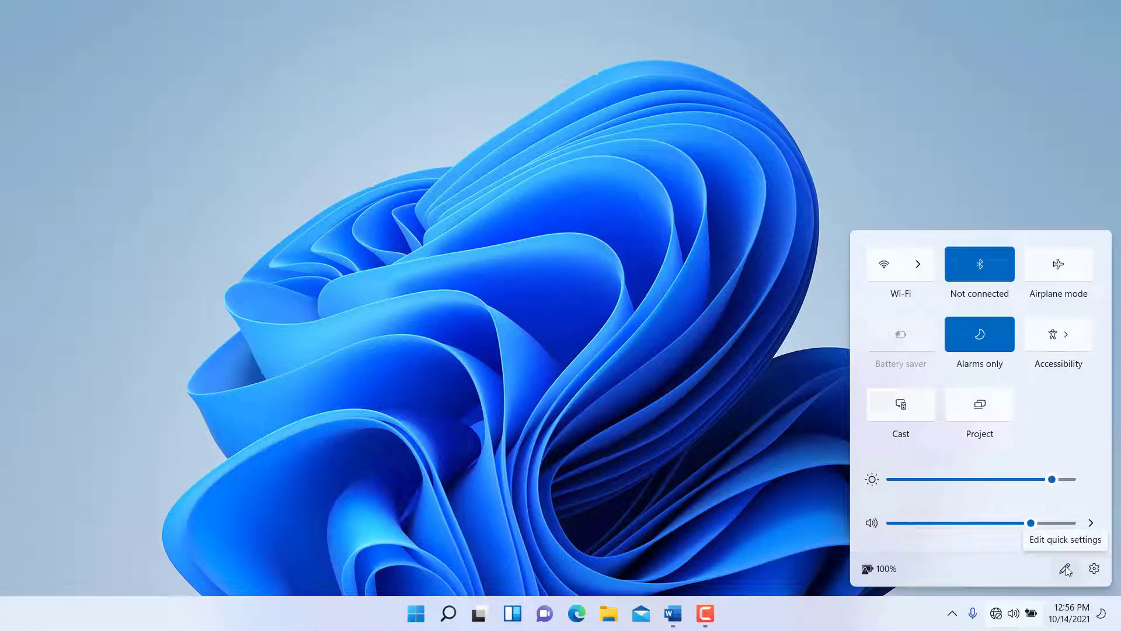
pyautogui.click(885, 266)
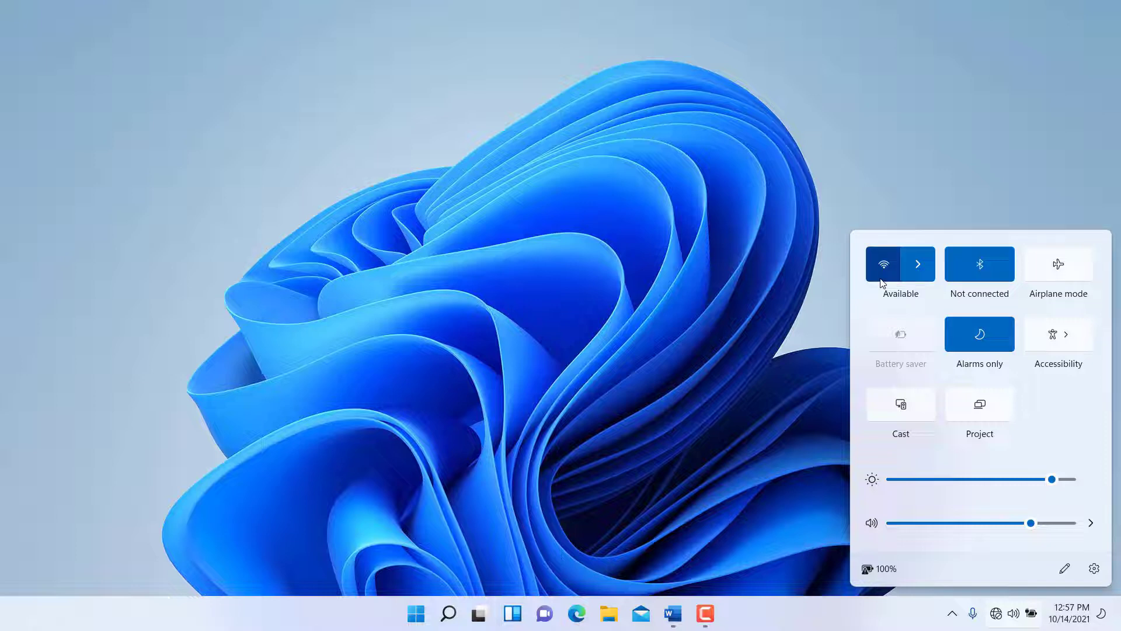
# Connect to the JUJU network, review its properties, then close Settings.
pyautogui.click(919, 266)
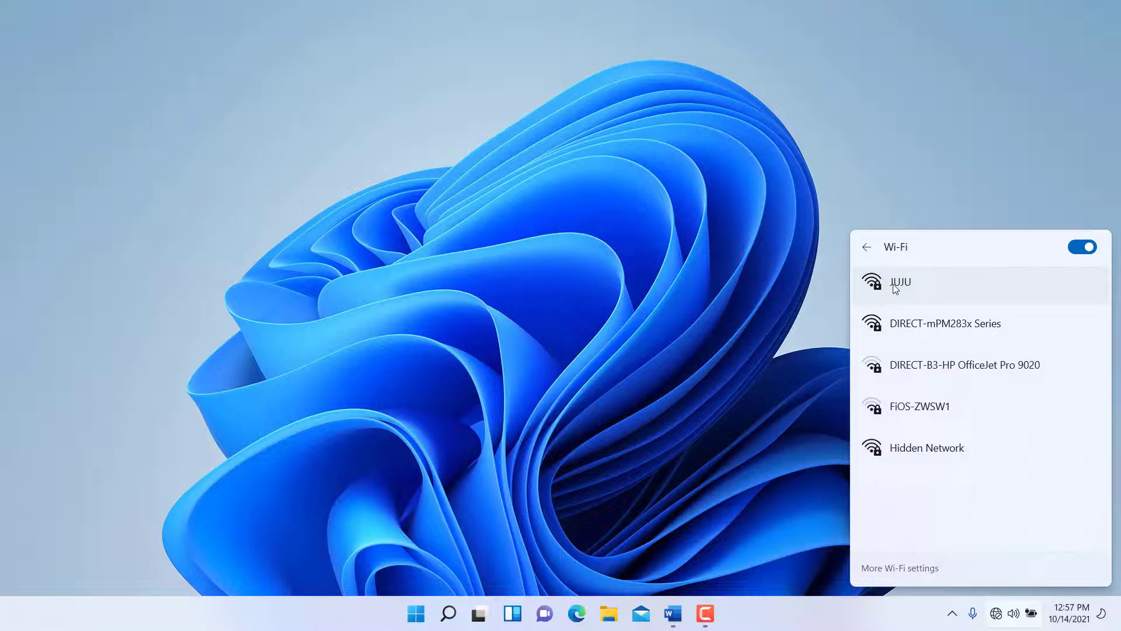
pyautogui.click(908, 284)
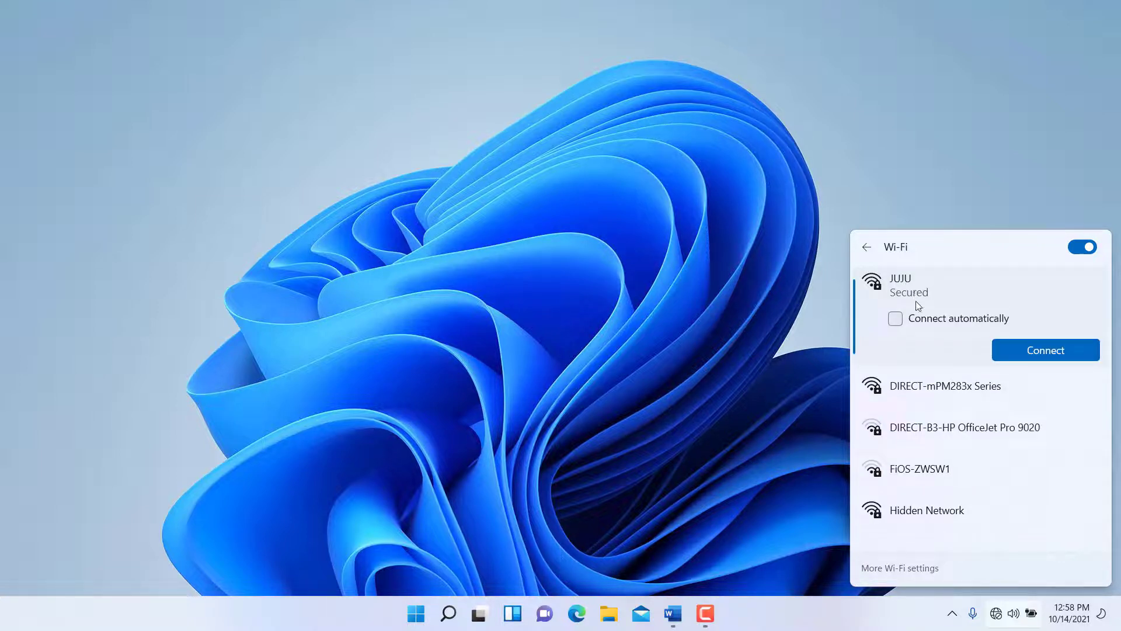
pyautogui.click(1038, 353)
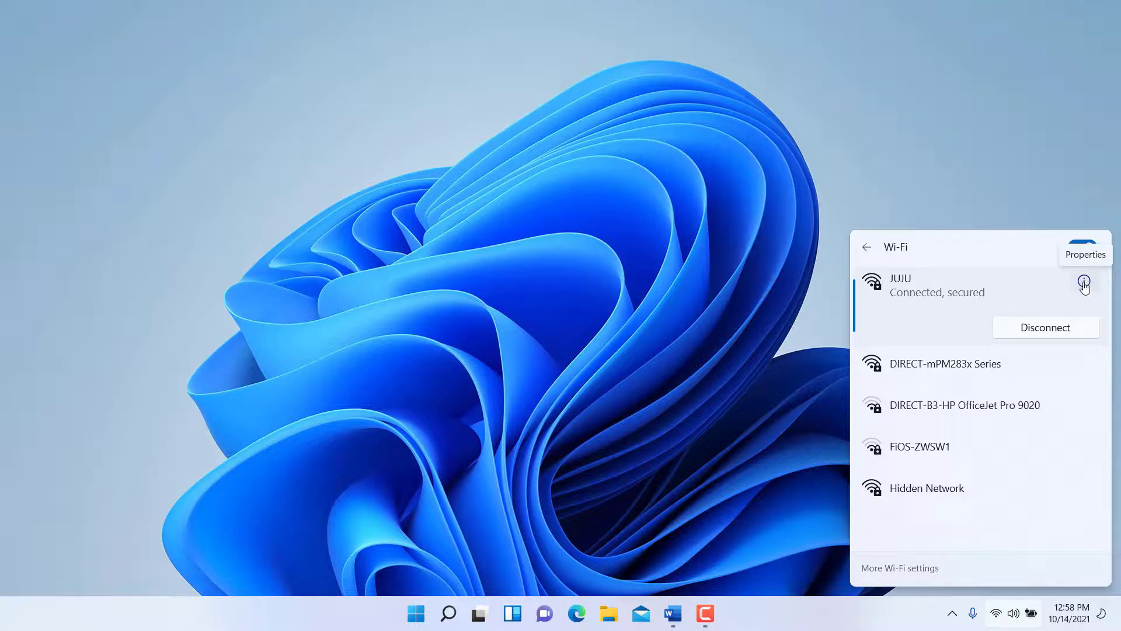
pyautogui.click(1085, 284)
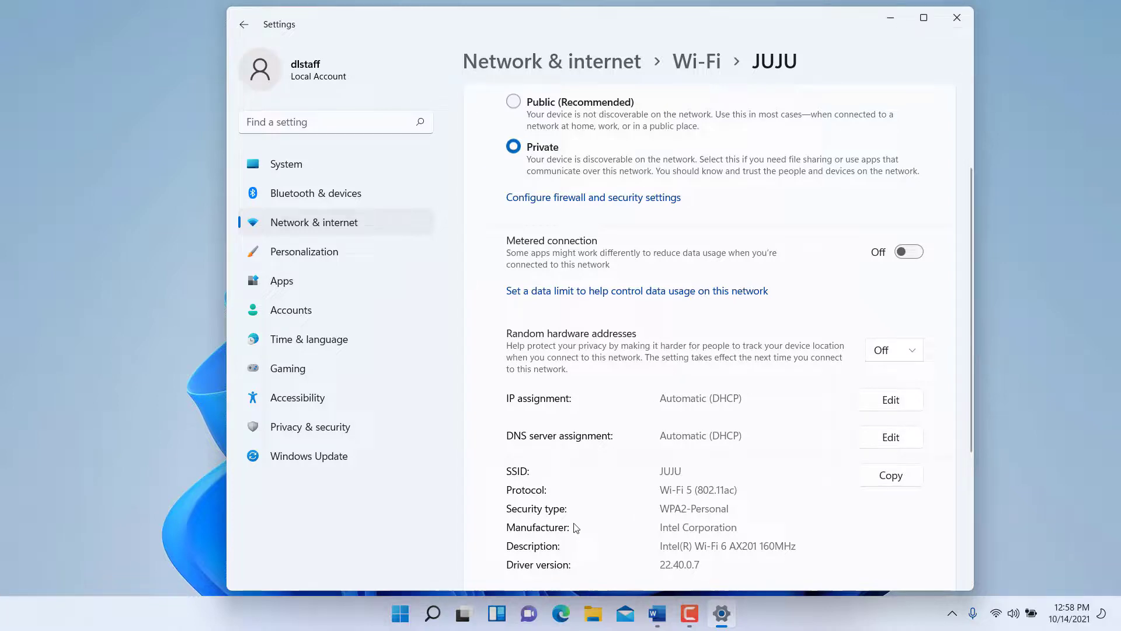
pyautogui.scroll(3, 548, 476)
pyautogui.click(956, 20)
pyautogui.moveTo(431, 613)
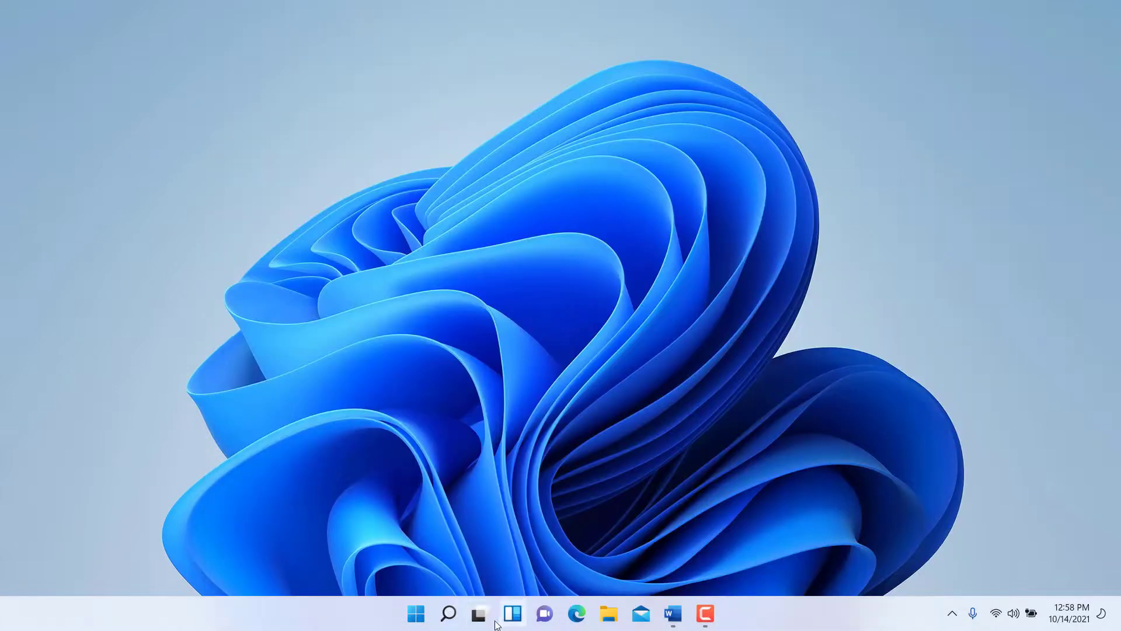
# Search 'wifi' to reach Wi-Fi settings and expand the available networks list.
pyautogui.click(447, 617)
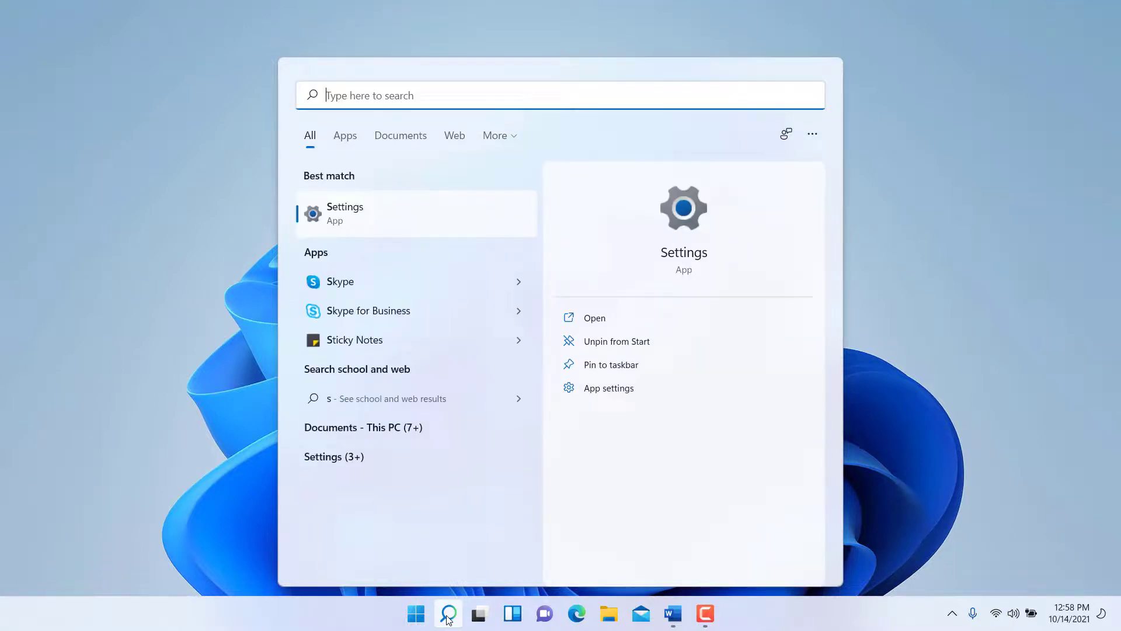
pyautogui.write('wir')
pyautogui.press('BackSpace')
pyautogui.write('f')
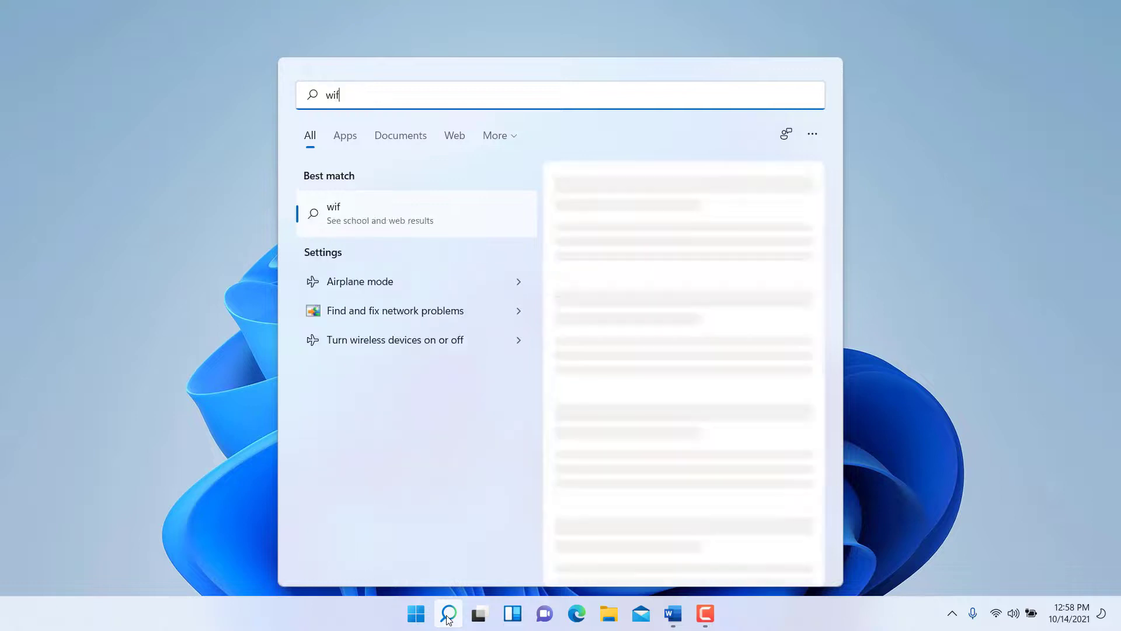
pyautogui.press('Return')
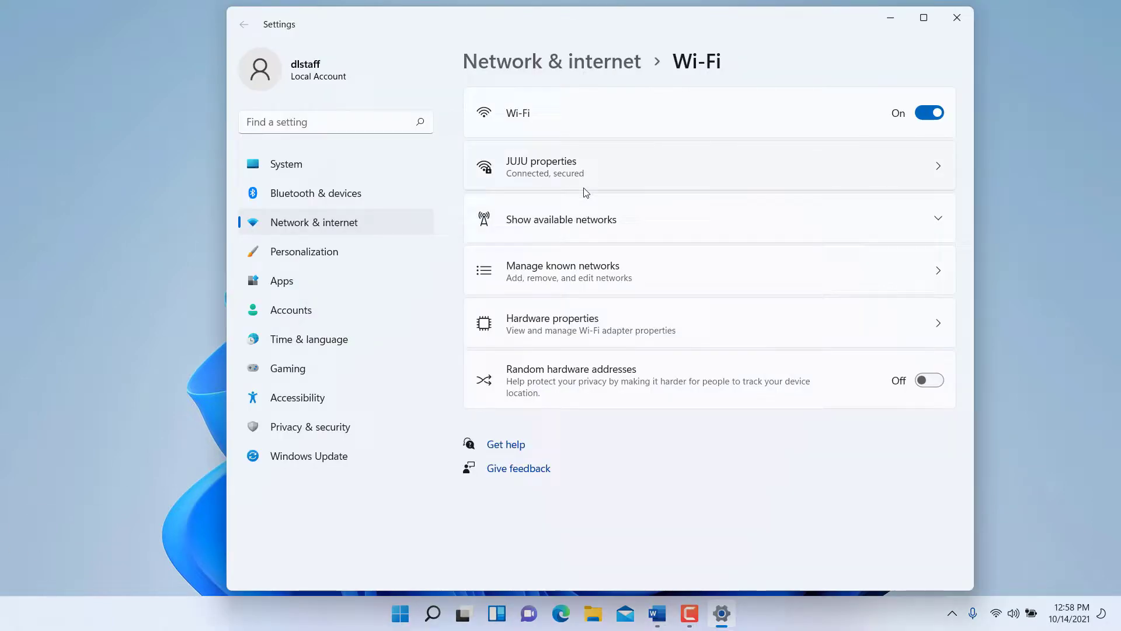
pyautogui.click(594, 229)
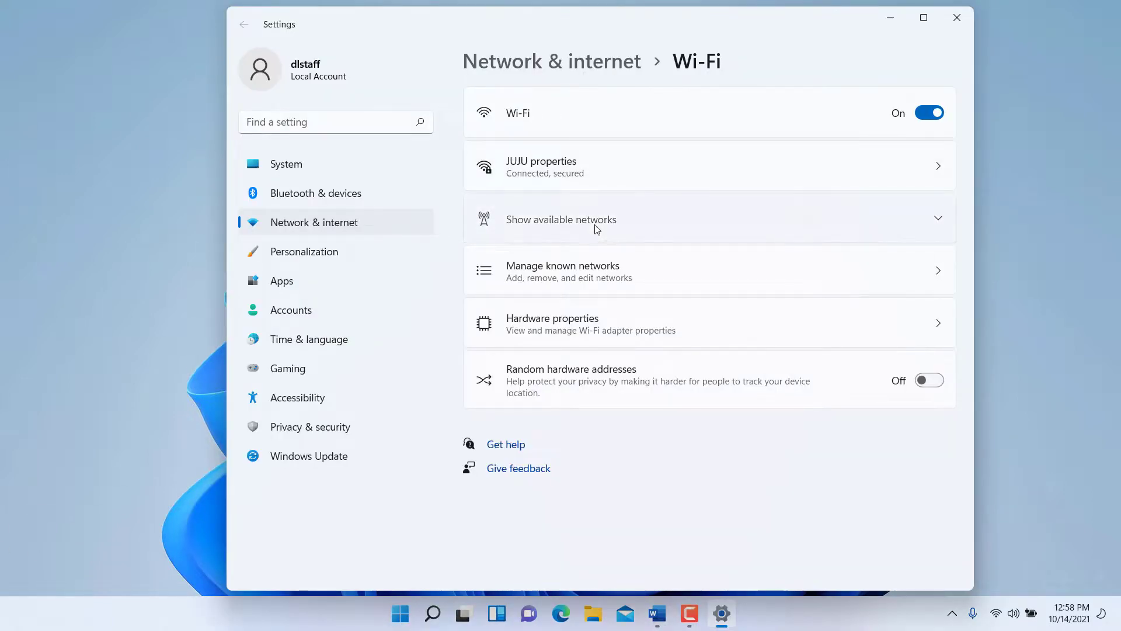